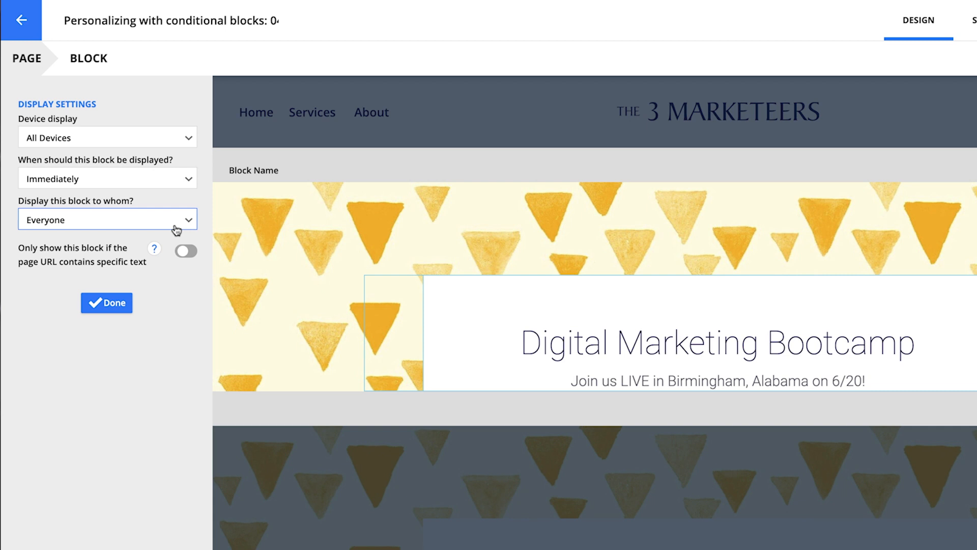
Review the device display and display timing options of the Digital Marketing Bootcamp block without changing them
click(182, 145)
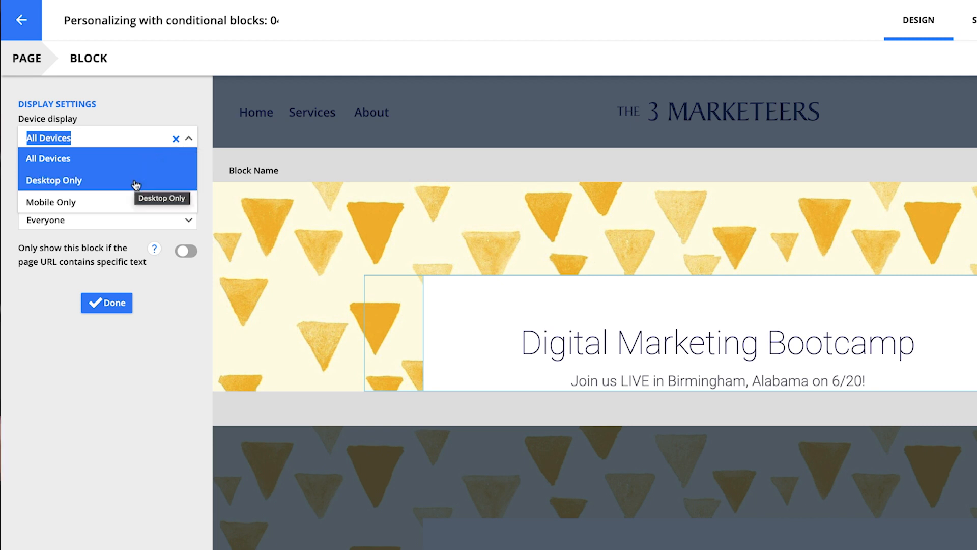
click(172, 104)
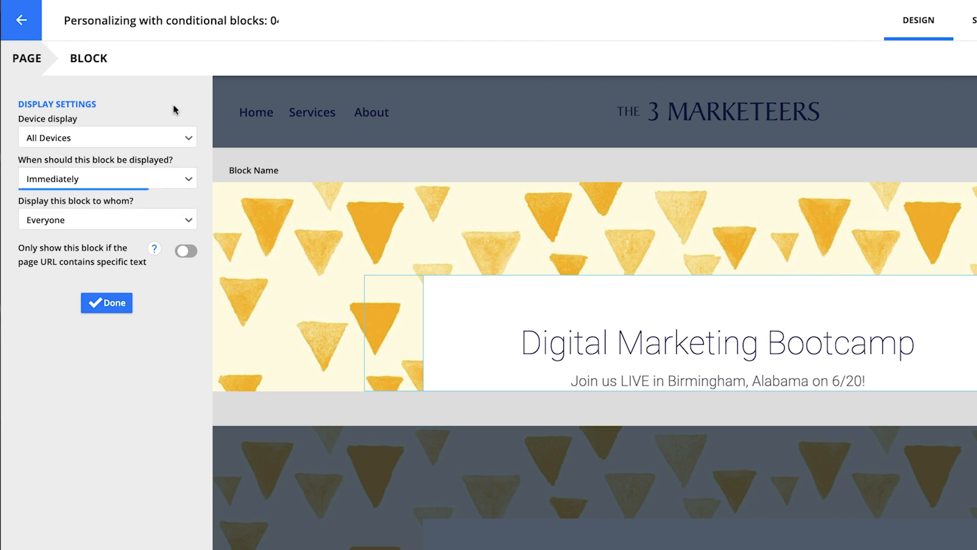
click(177, 180)
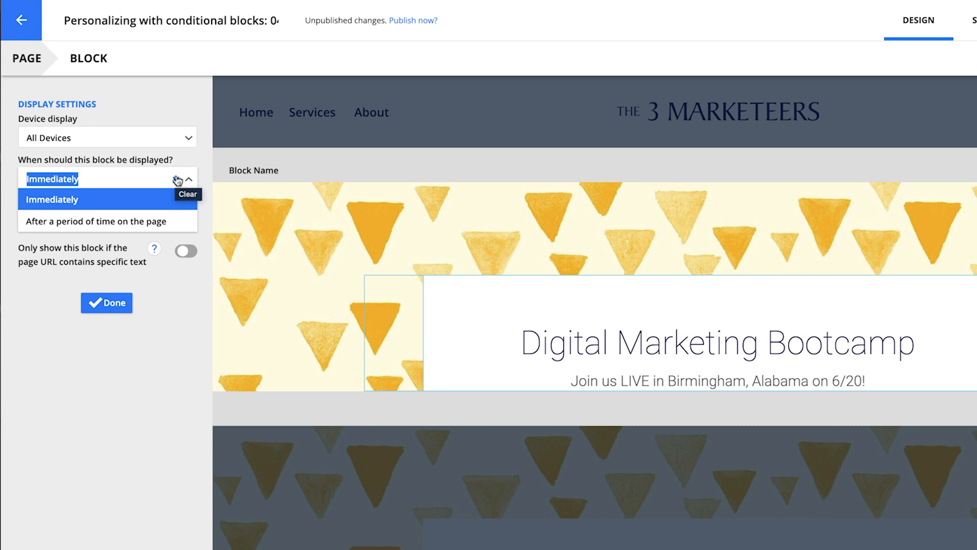
click(203, 162)
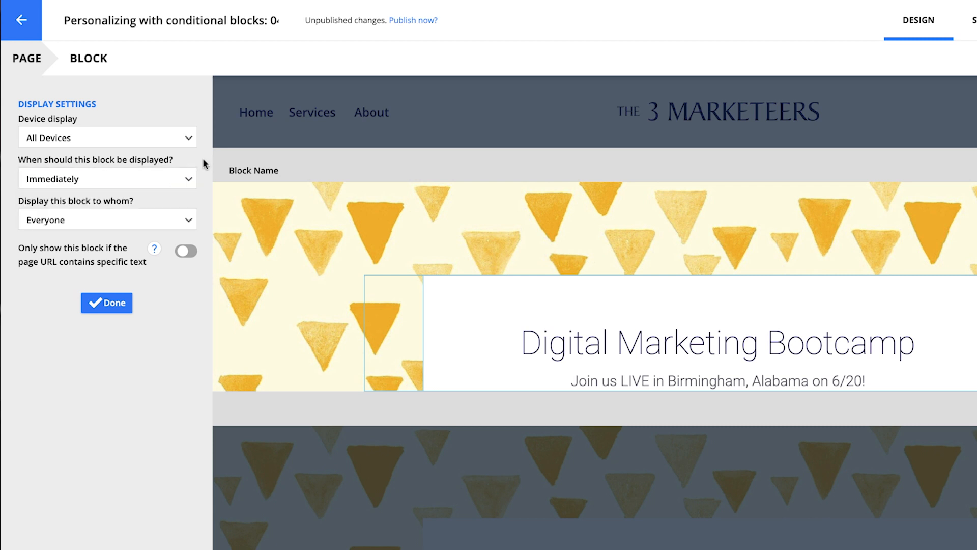
Display the Exclusive High Altitude Workshop block to anonymous visitors only, and submit the page's email sign-up form
click(192, 225)
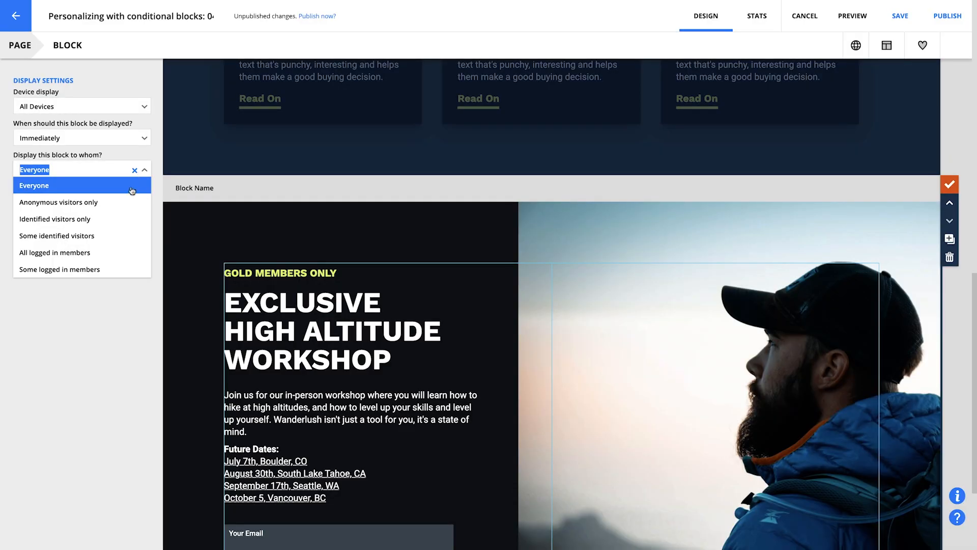
click(127, 207)
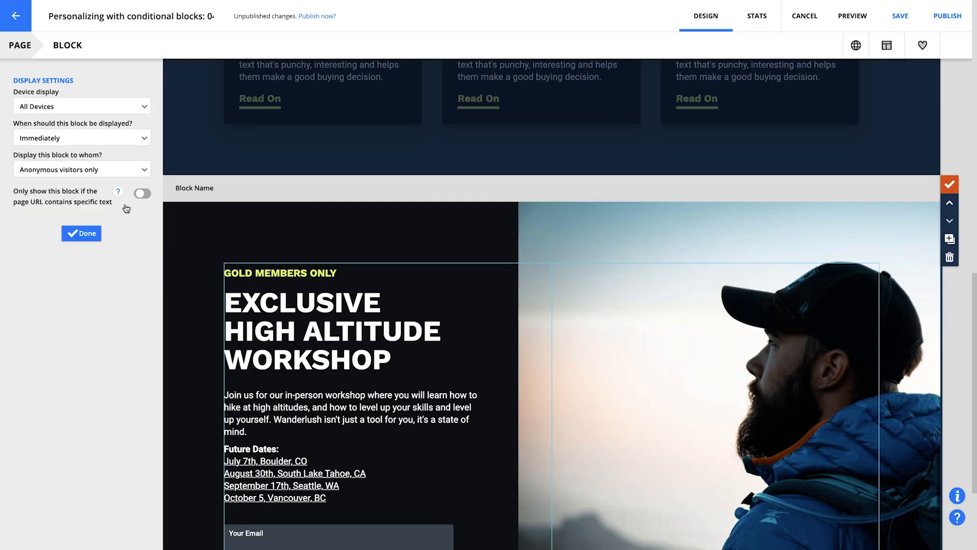
click(92, 234)
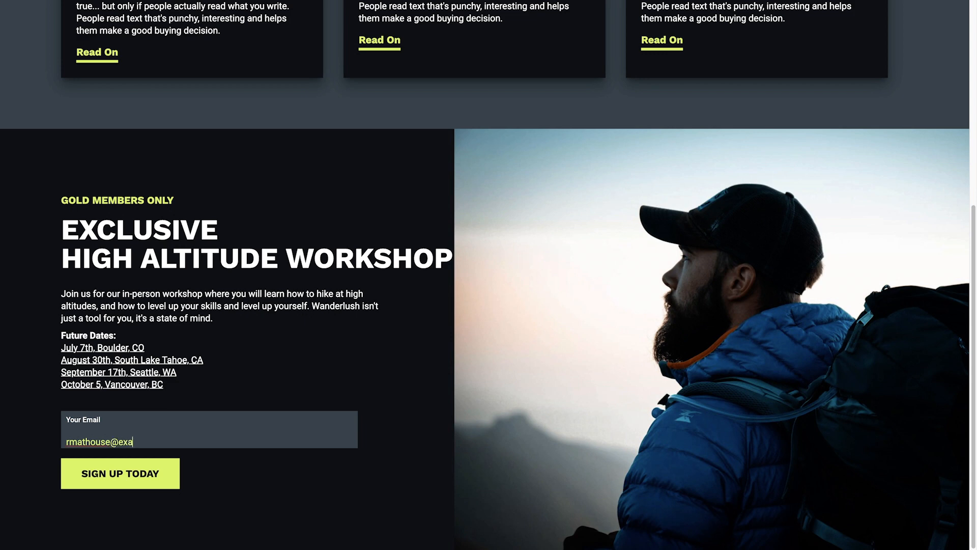
click(117, 482)
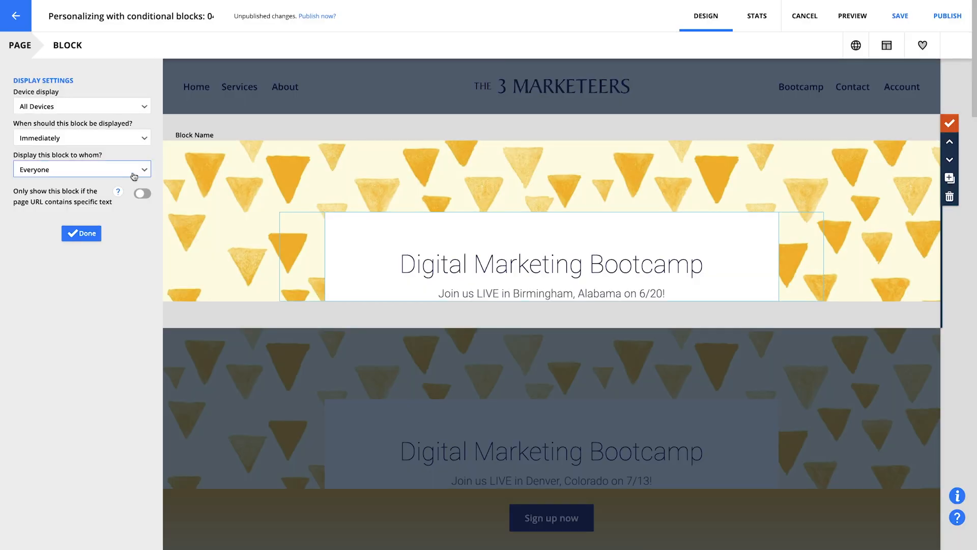
Display the Birmingham bootcamp block to some identified visitors and open its condition editor
click(134, 176)
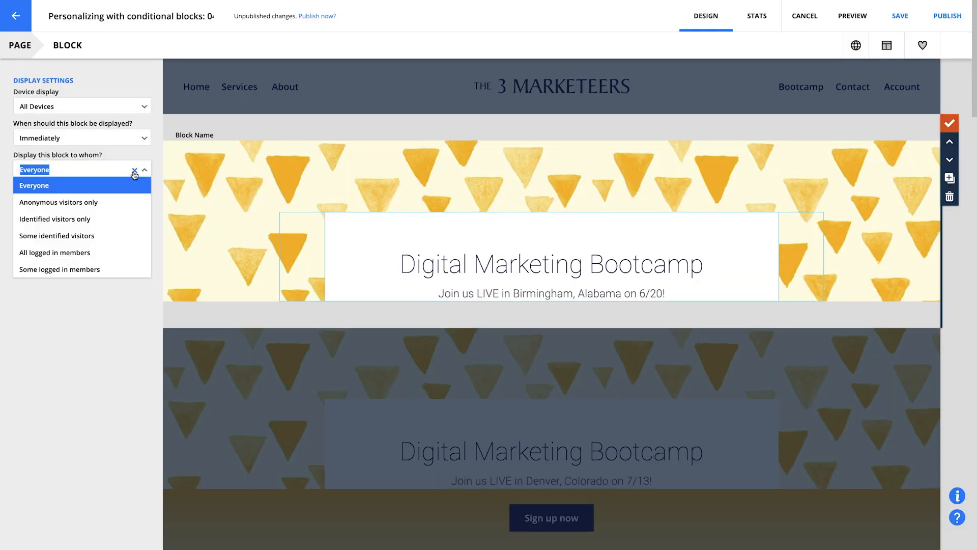
click(120, 236)
mouse_move(119, 239)
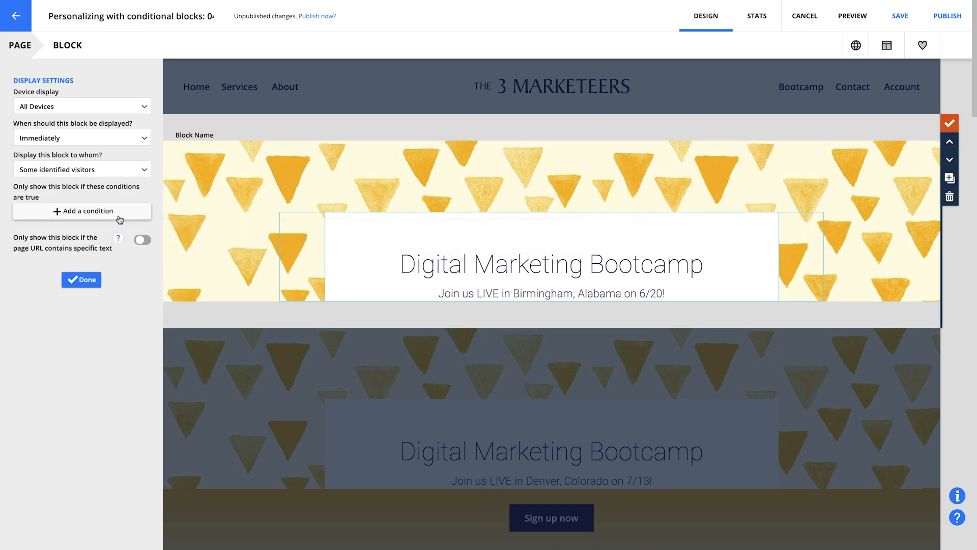
click(120, 217)
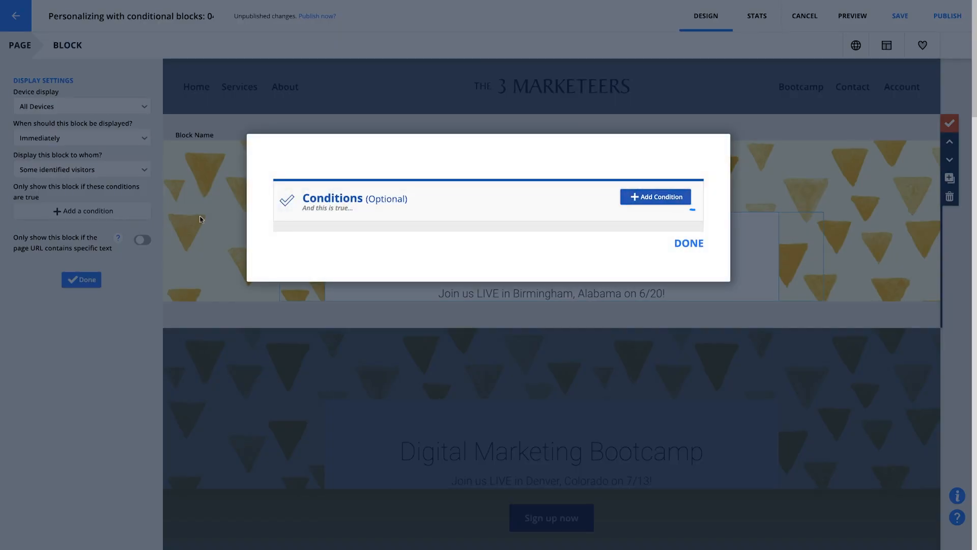
Add a condition that the contact has ordered Greater Than or Equal To 1 of Delicious Raspberry Jam
click(628, 200)
text(has)
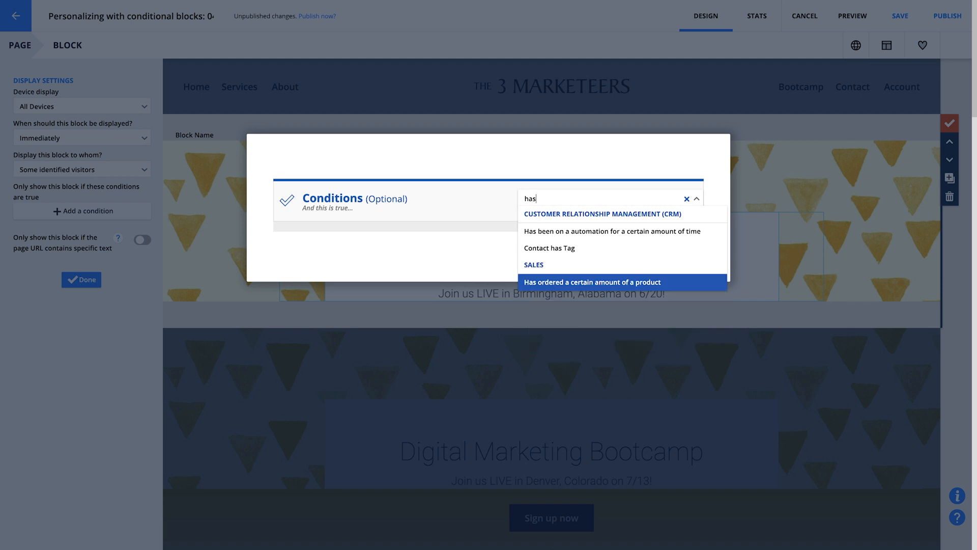
click(685, 283)
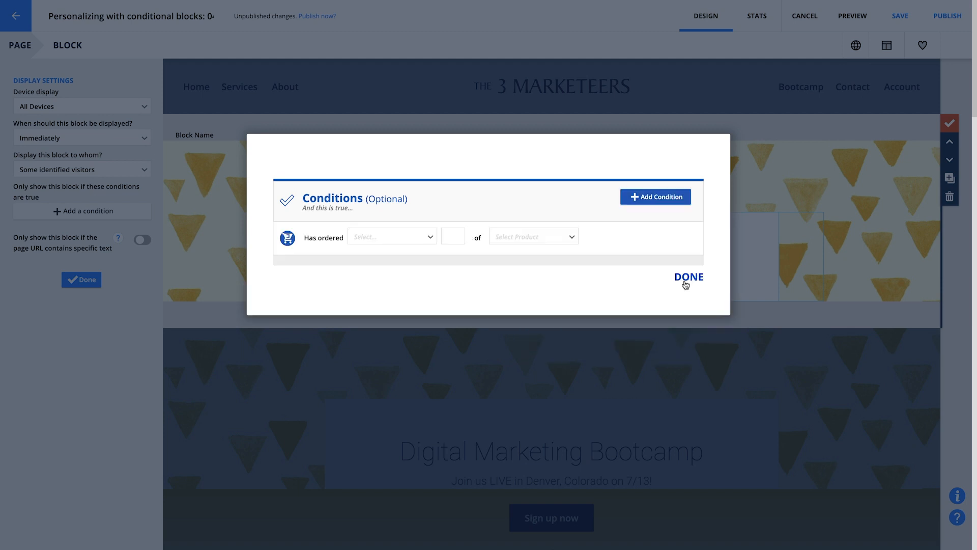
click(413, 239)
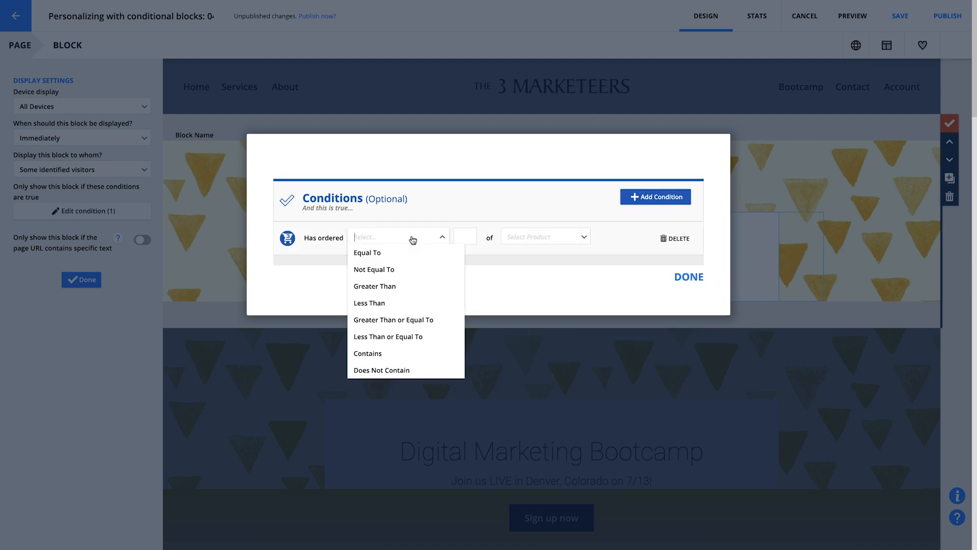
click(448, 319)
click(452, 238)
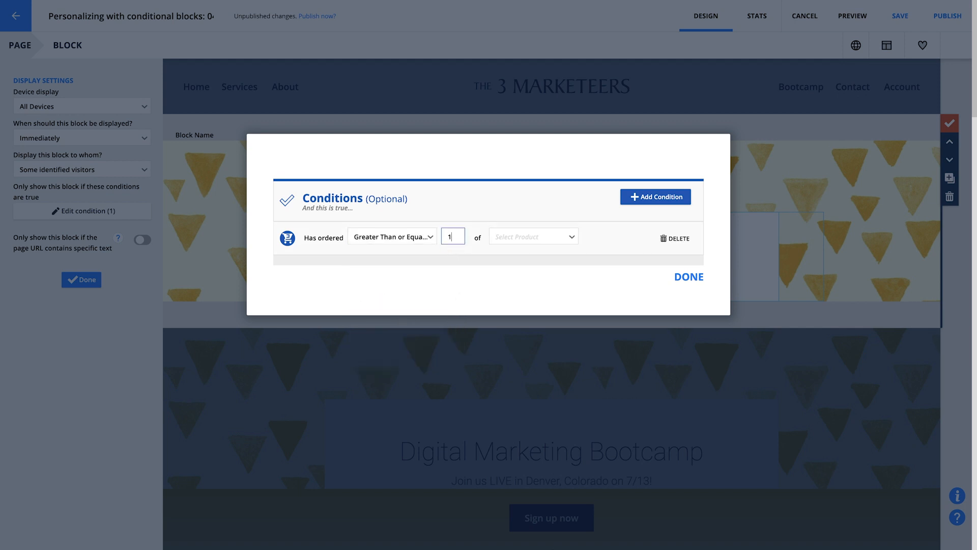
click(528, 240)
text(de)
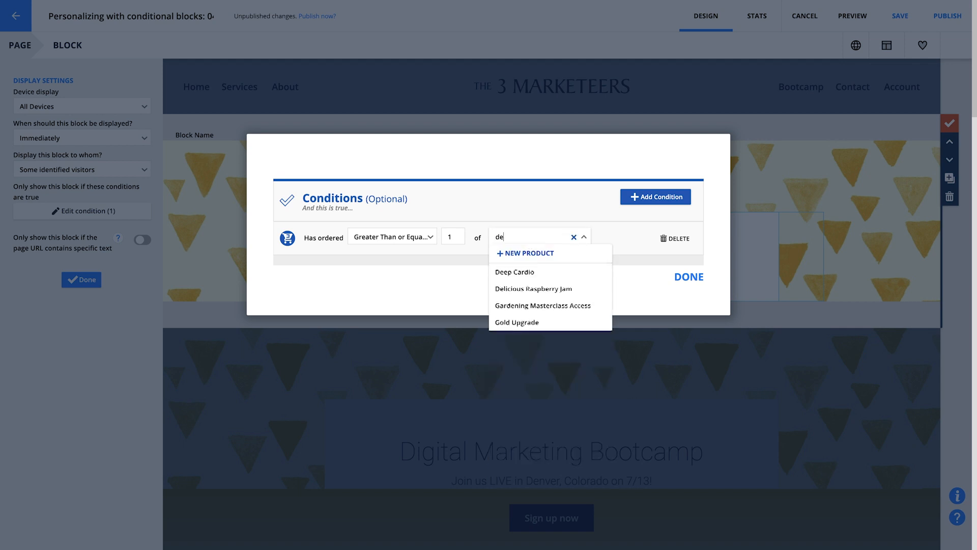
click(579, 292)
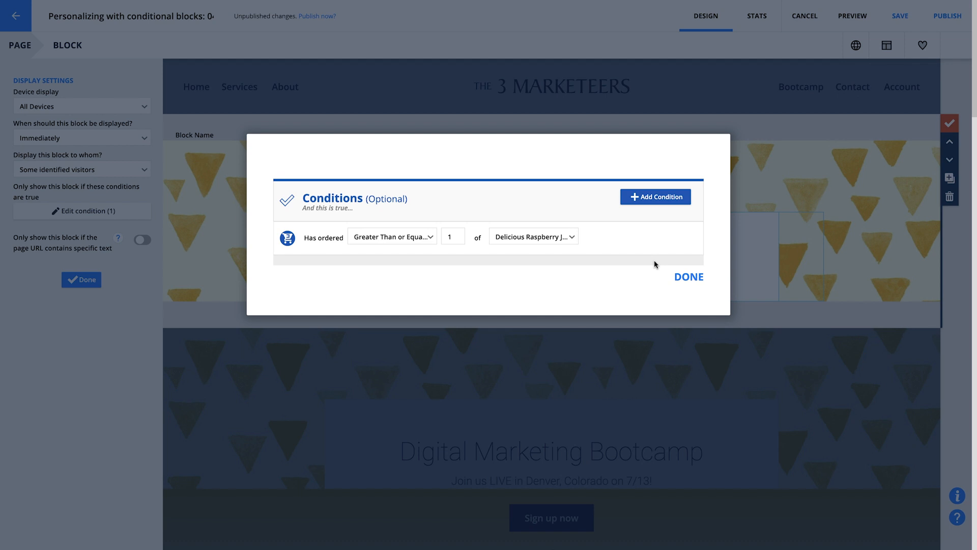
Replace the product order condition with one requiring the contact to be subscribed to Jam of the month club
click(679, 238)
click(671, 200)
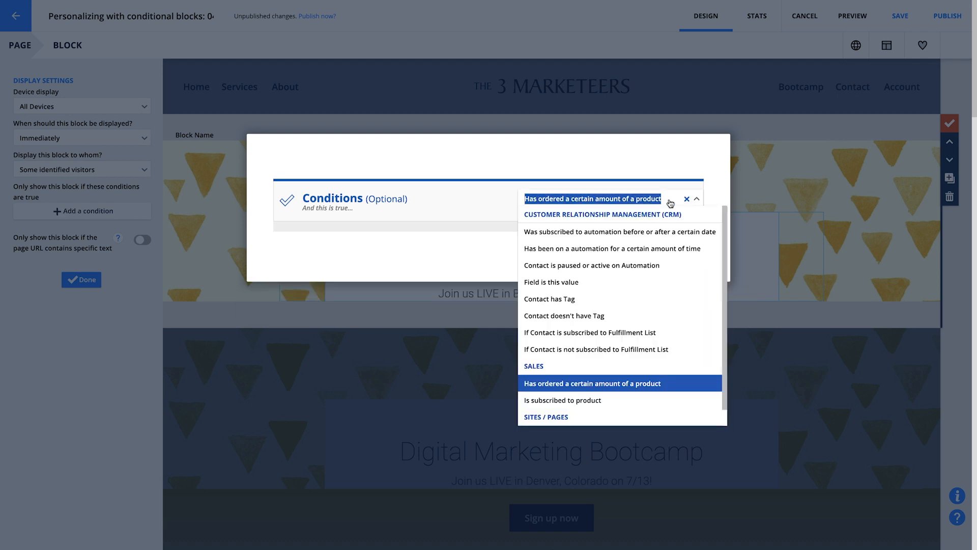
text(is)
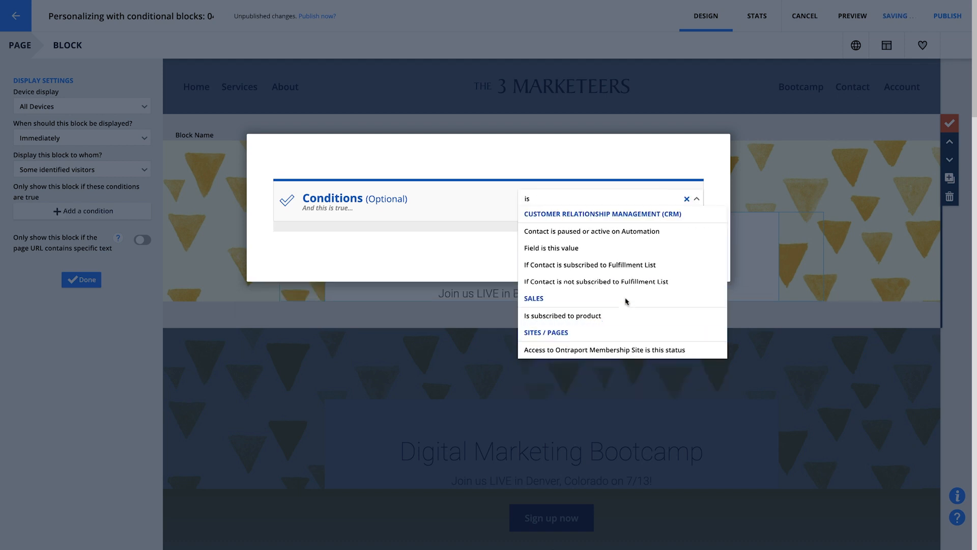
click(625, 316)
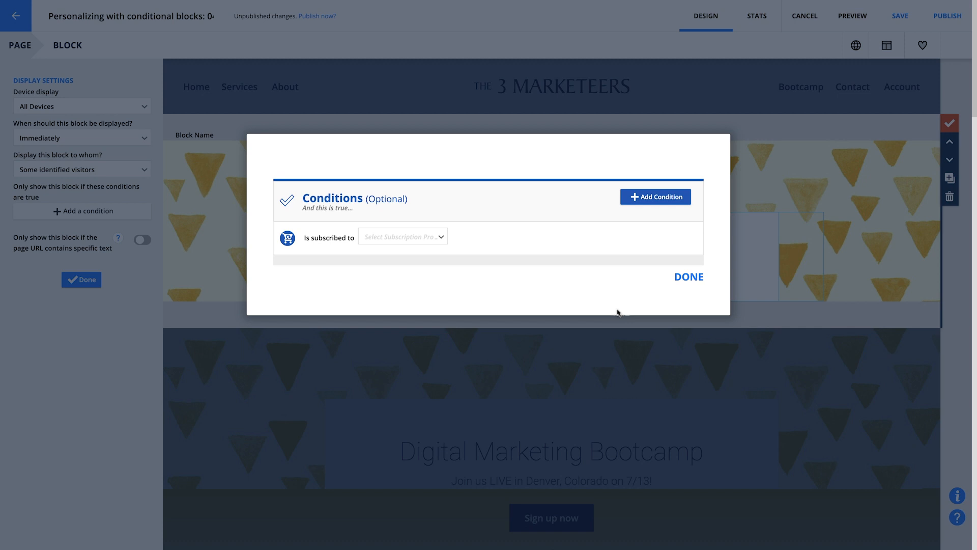
click(432, 246)
text(ja)
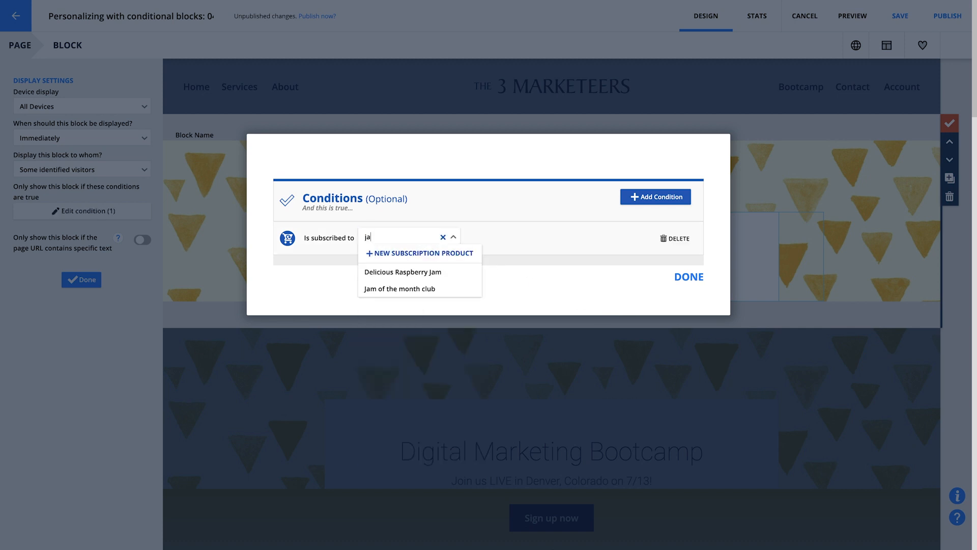
click(443, 288)
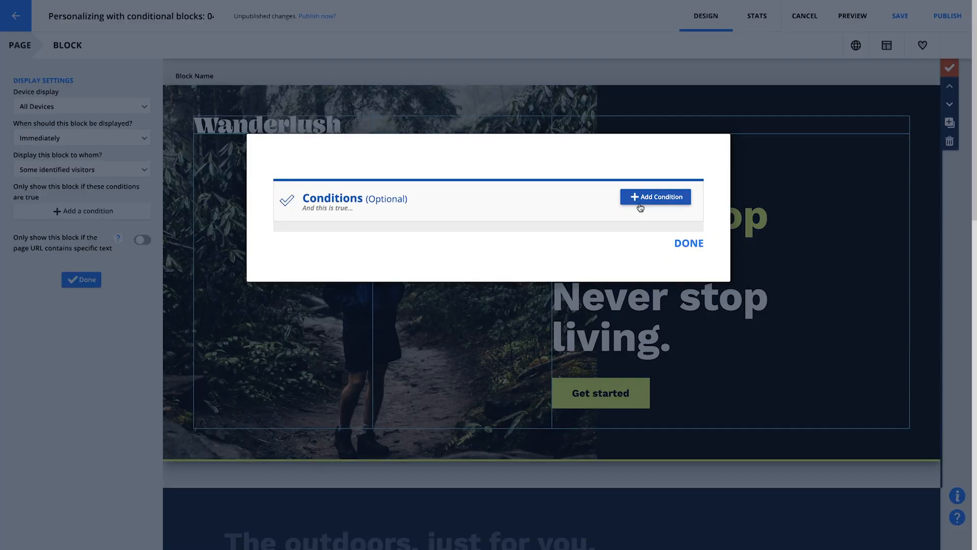
Add a field condition to the Wanderlush hero block requiring Favorite outdoor activity Equal To Hiking
click(640, 202)
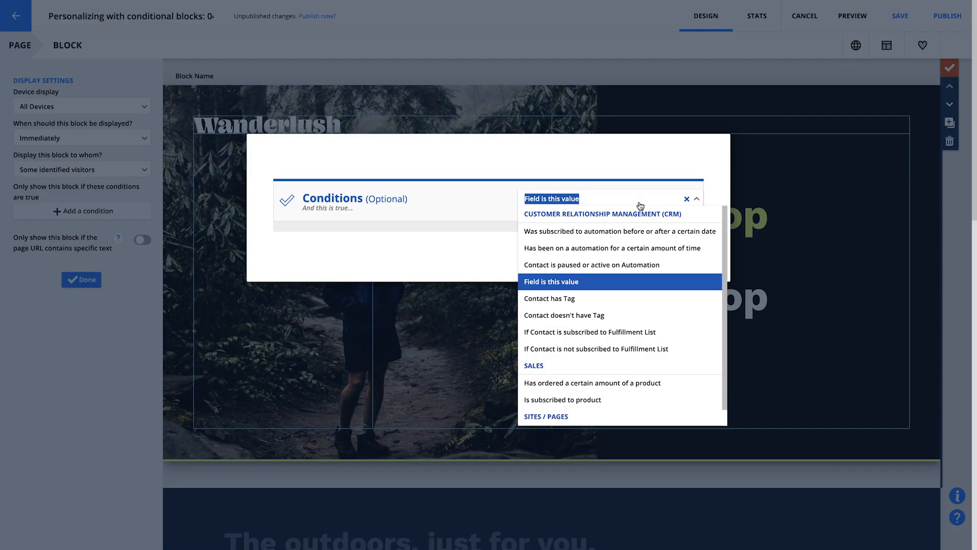
click(634, 282)
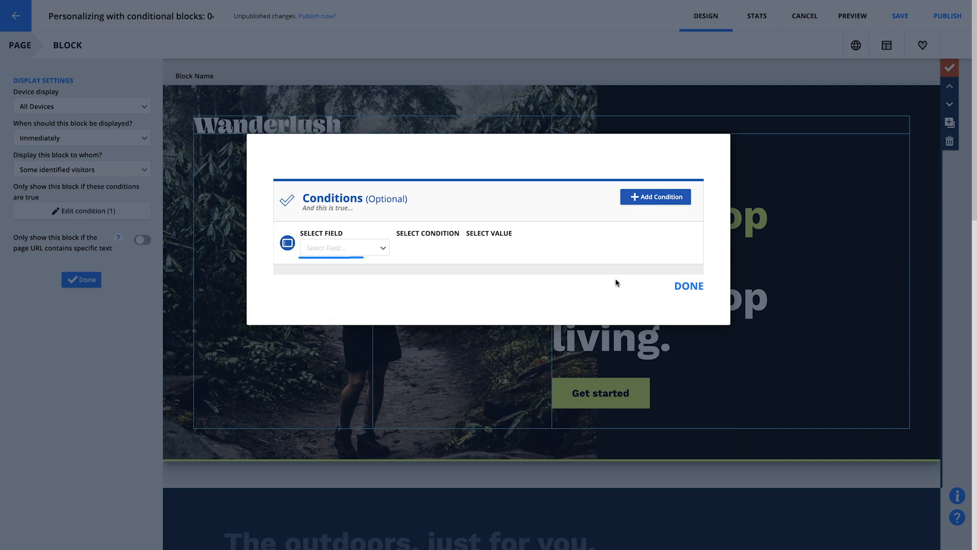
click(363, 257)
text(fa)
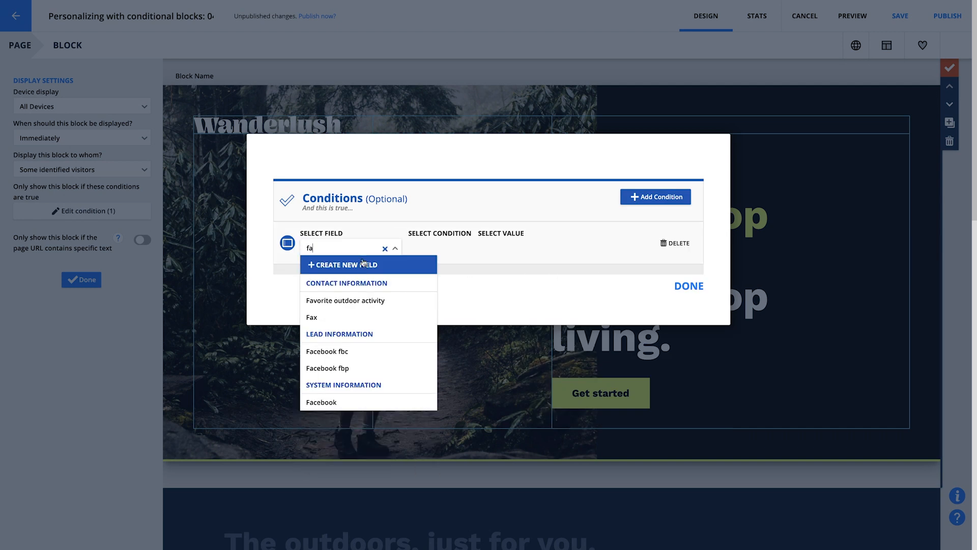
click(392, 300)
click(437, 253)
click(455, 263)
click(519, 253)
click(543, 266)
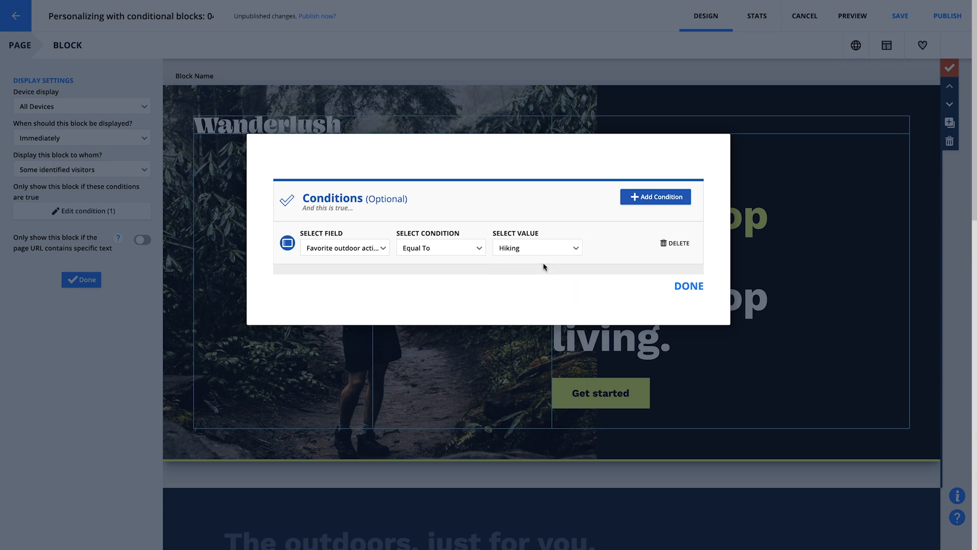
click(689, 286)
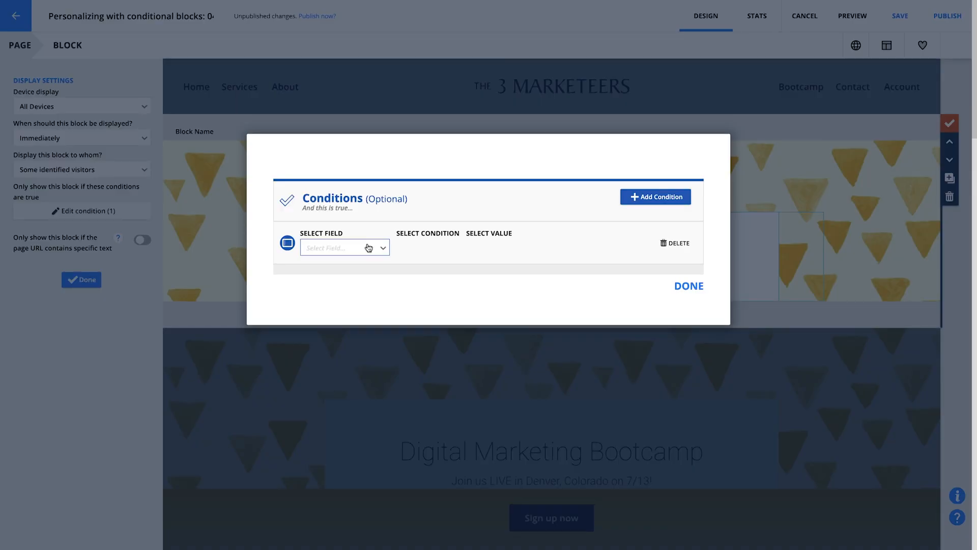
Set the Birmingham bootcamp block's field condition to State Equal To Alabama
text(sta)
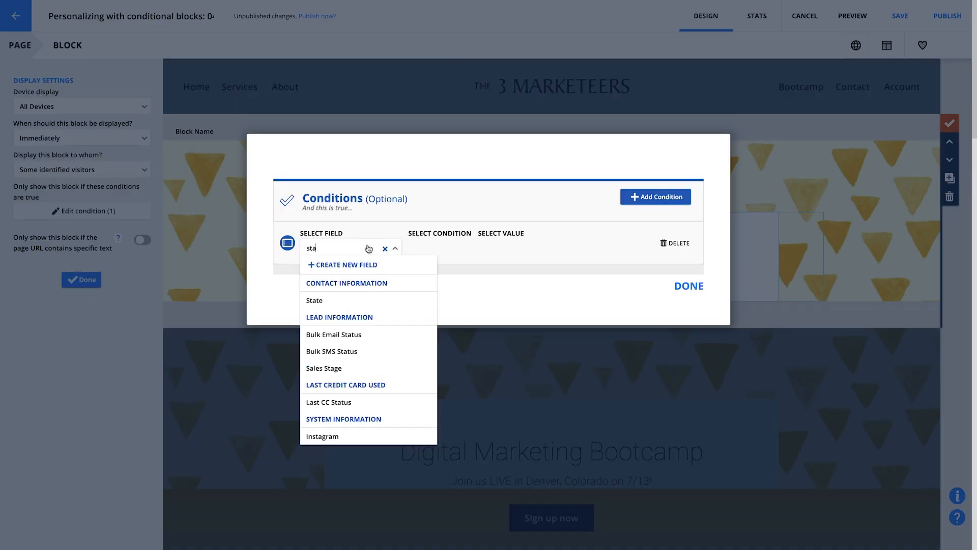
click(362, 303)
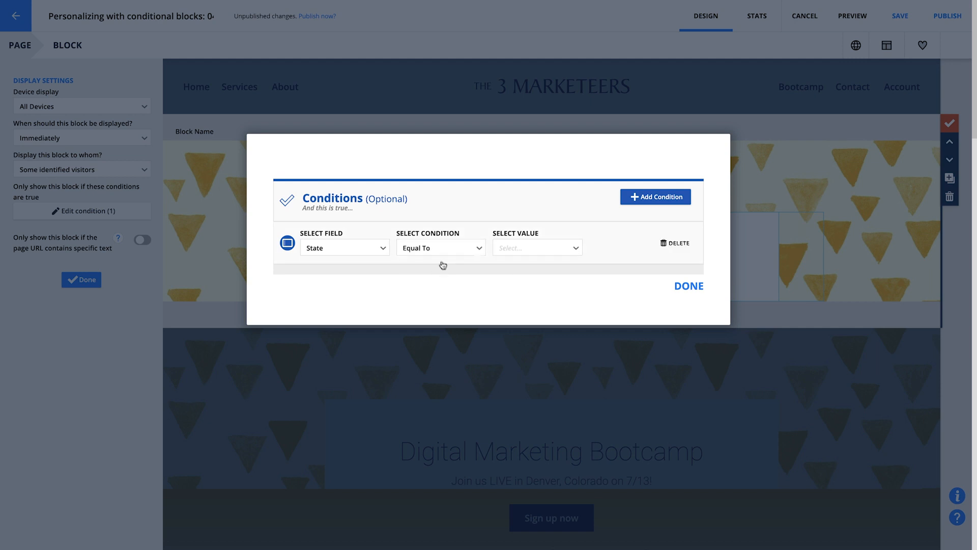
click(524, 250)
click(522, 266)
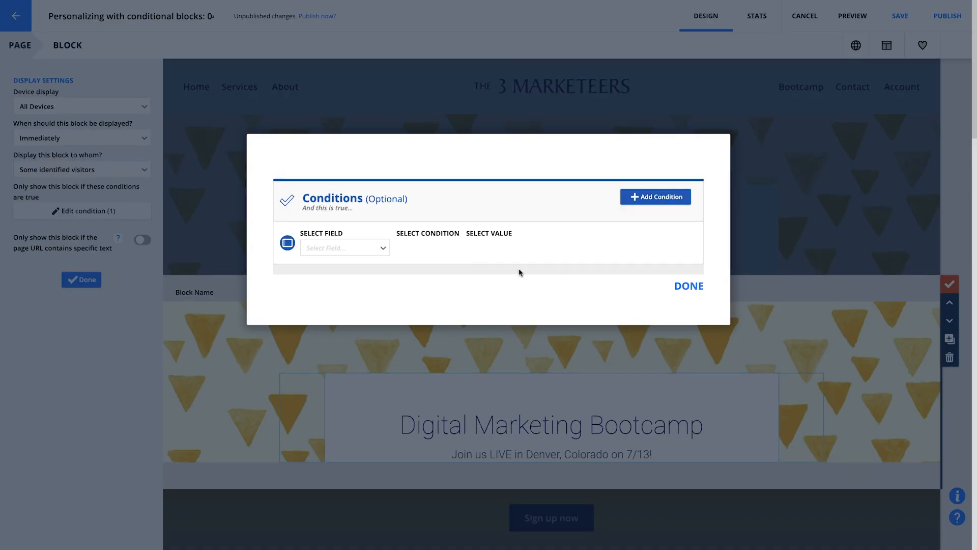
Set the Denver bootcamp block's field condition to State Equal To Colorado
click(369, 249)
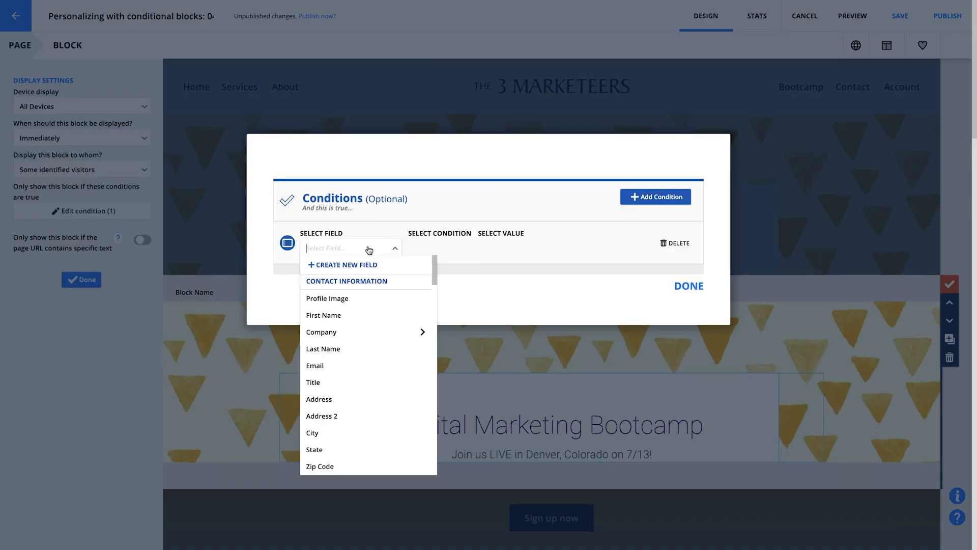
text(sta)
click(370, 300)
click(422, 248)
click(421, 262)
click(508, 249)
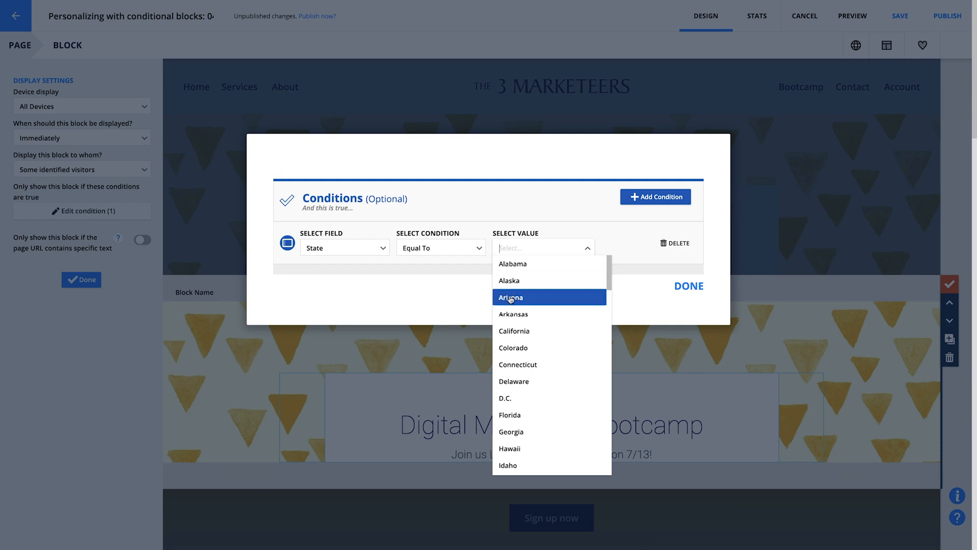
click(513, 347)
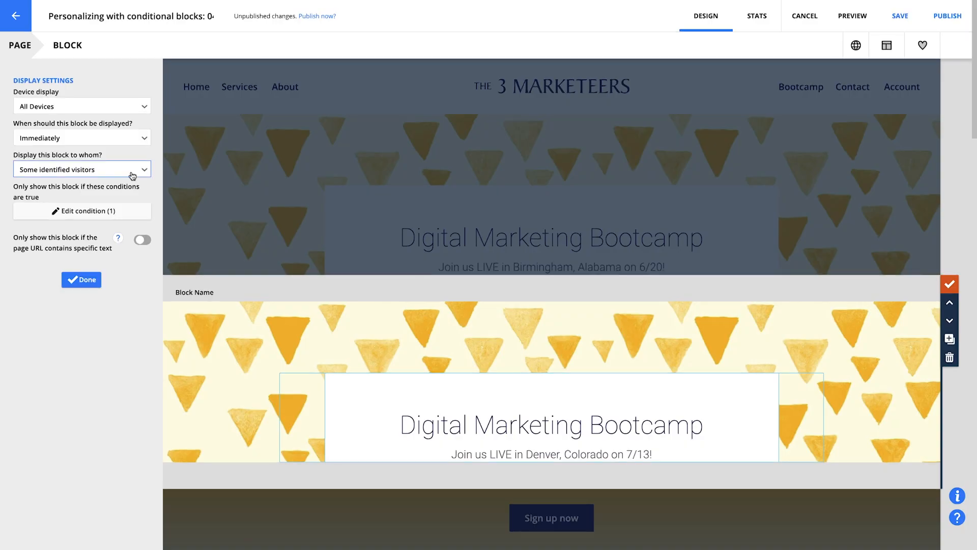
Display the gold members workshop block to some logged in members, restricted by a membership field value condition
click(127, 171)
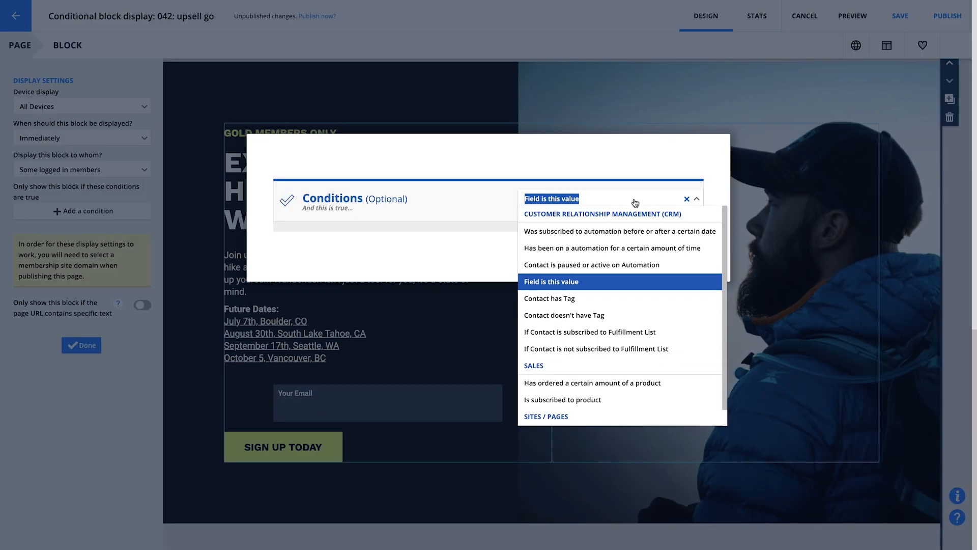
click(572, 283)
click(370, 254)
text(mem)
key(Return)
click(427, 253)
click(427, 261)
click(529, 252)
click(526, 263)
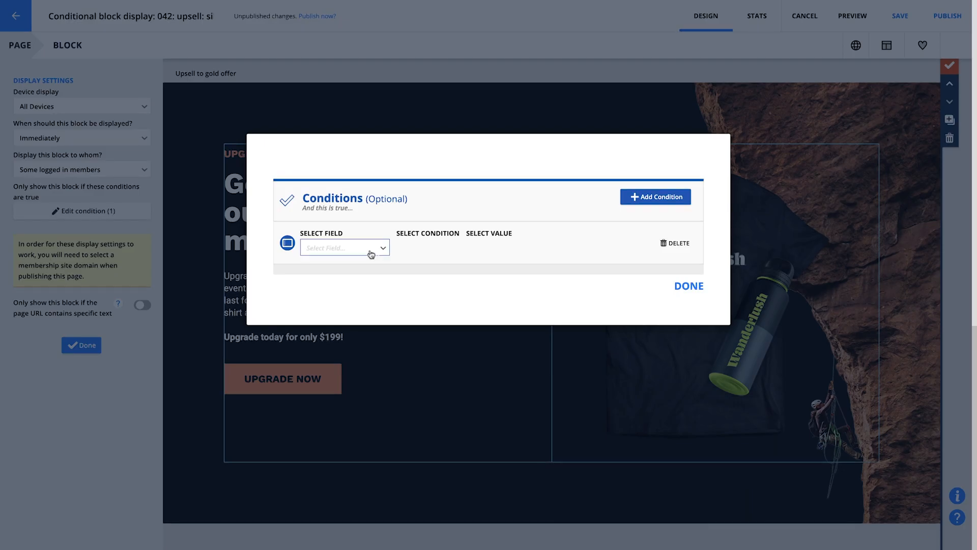
Fill in the Upsell to gold offer block's display condition with a membership field, a comparison and a value
click(371, 255)
text(mem)
click(391, 301)
click(418, 251)
click(416, 264)
click(514, 249)
click(511, 280)
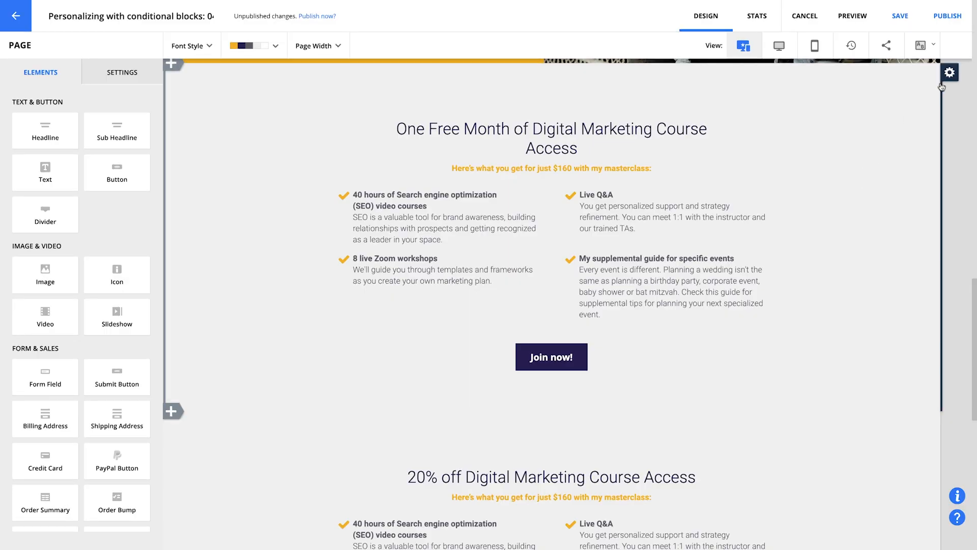
Restrict the One Free Month of Digital Marketing Course Access block with a page URL condition set to contains specific text
click(949, 75)
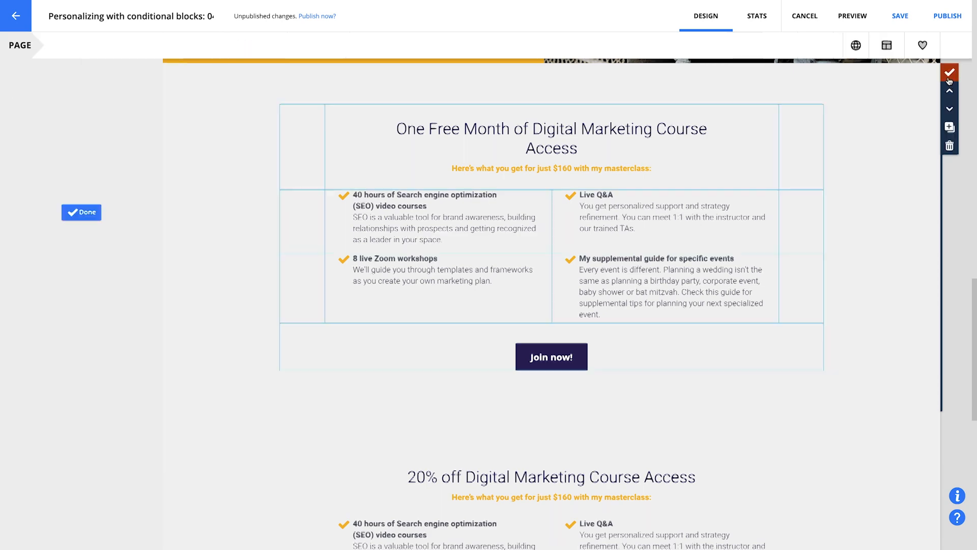
click(116, 185)
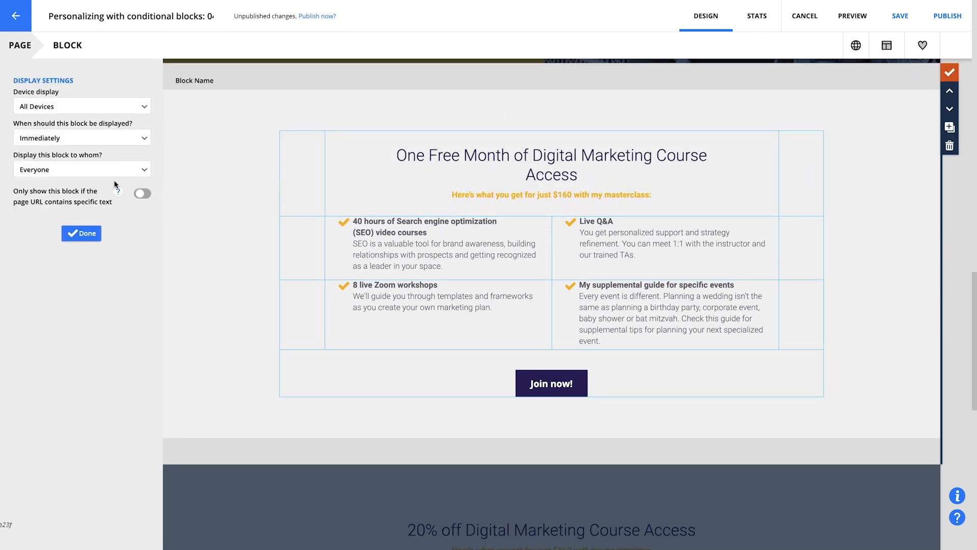
click(143, 194)
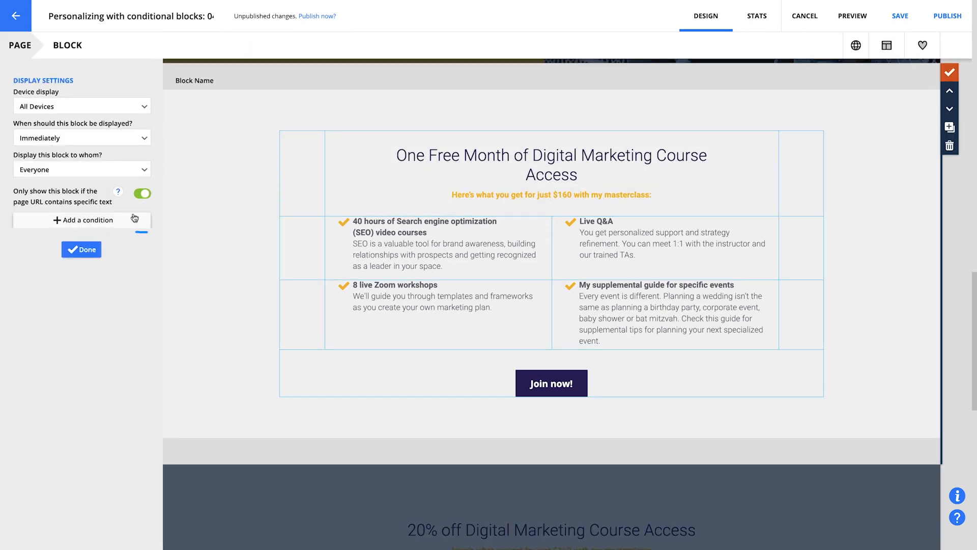
click(128, 226)
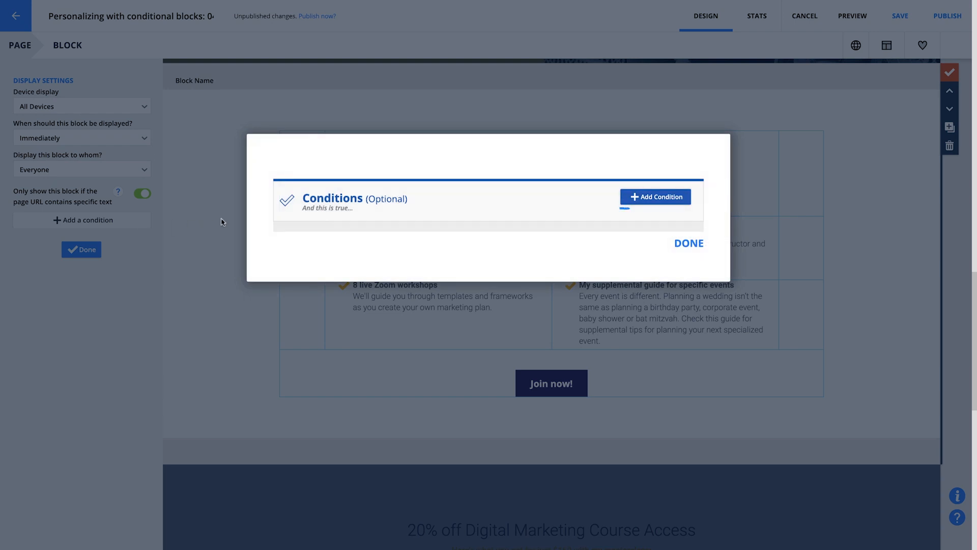
click(647, 202)
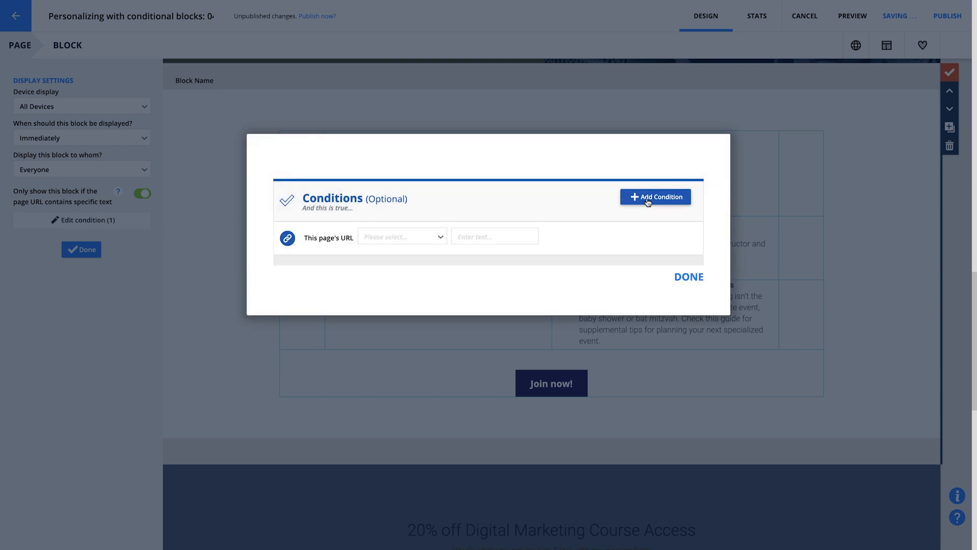
click(430, 239)
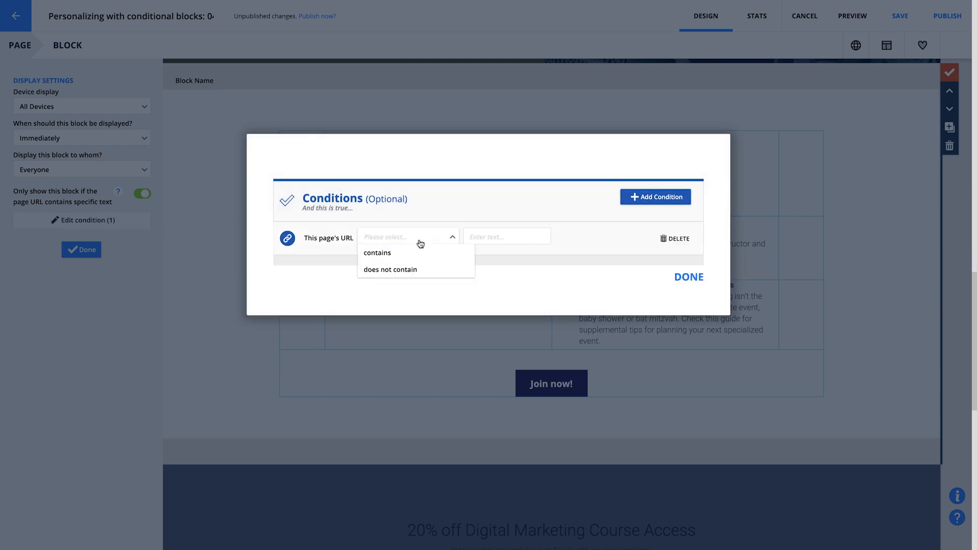
click(417, 253)
click(482, 240)
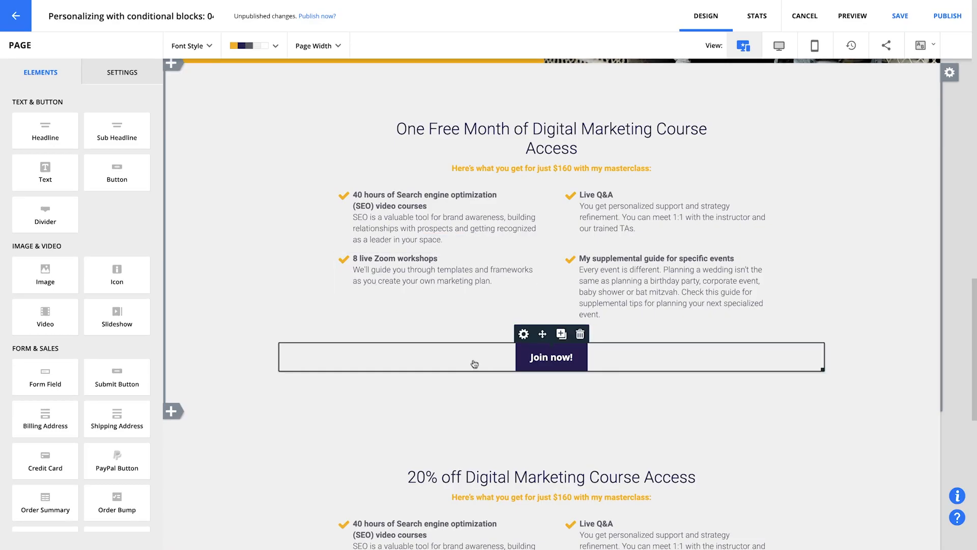
Restrict the 20% off Digital Marketing Course Access block with a page URL condition set to contains
scroll(471, 386, down, 5)
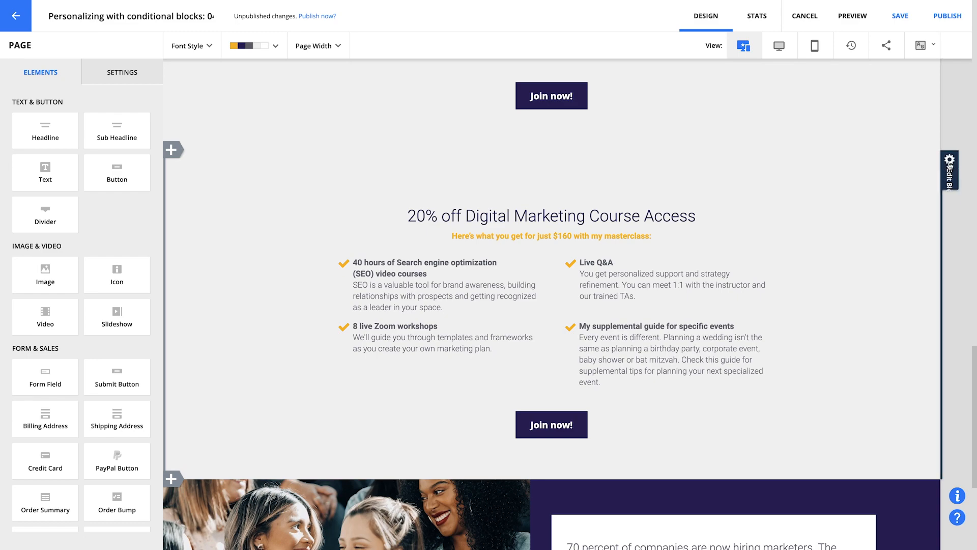
click(936, 196)
click(138, 187)
click(142, 193)
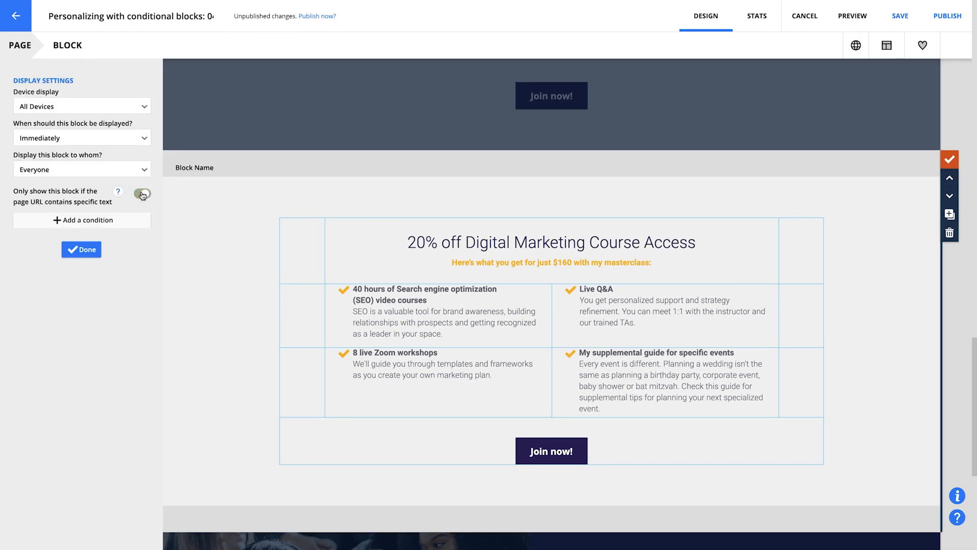
click(129, 224)
click(655, 196)
click(421, 238)
click(406, 253)
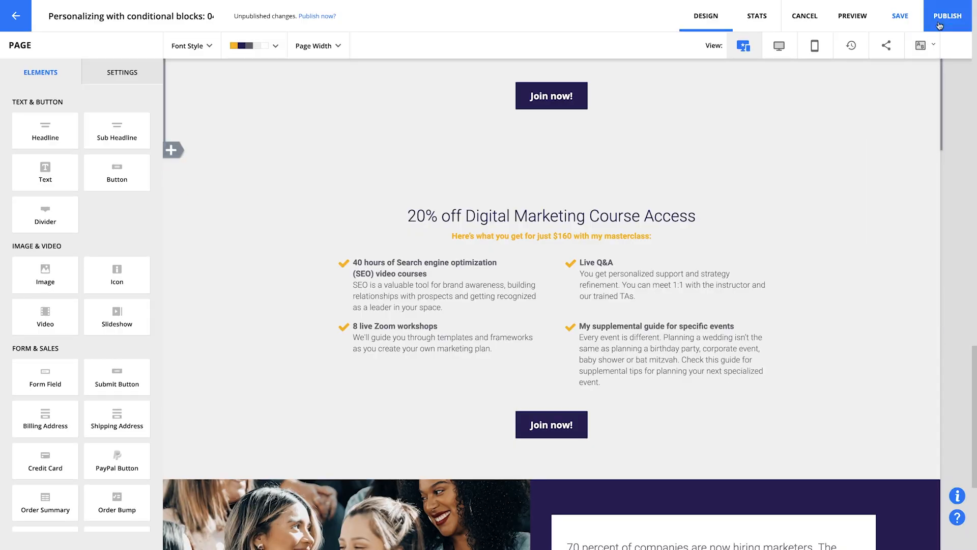
Save and publish the Personalizing with conditional blocks landing page, and close the publish dialog
click(939, 26)
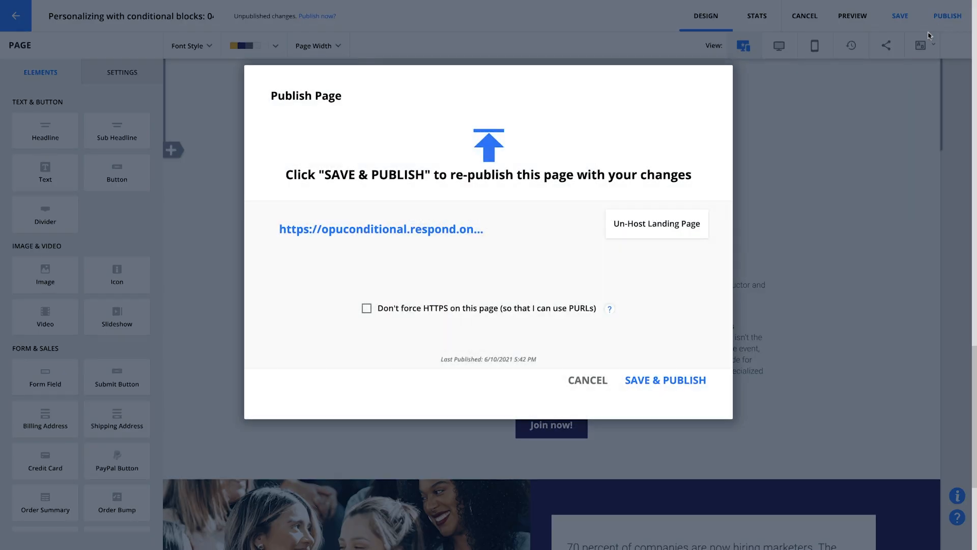
click(690, 381)
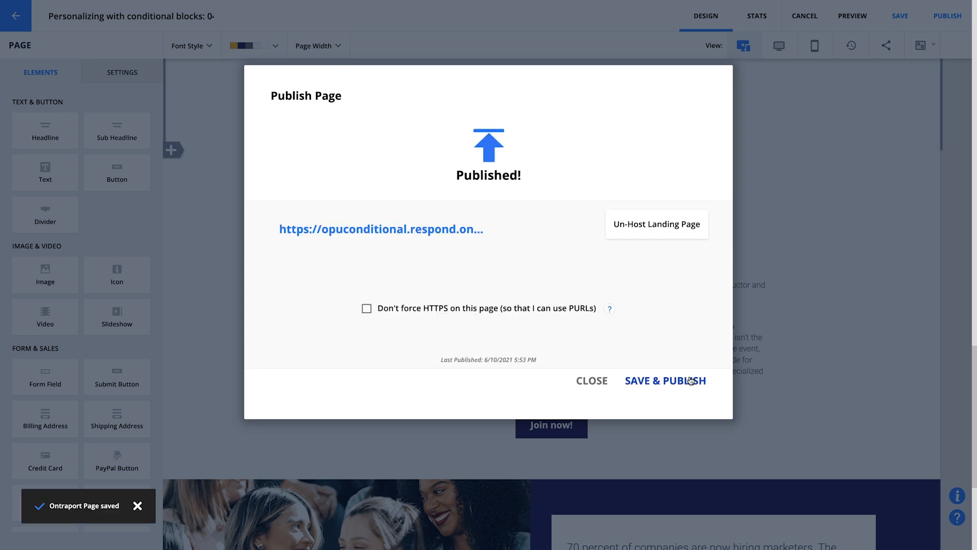
click(590, 381)
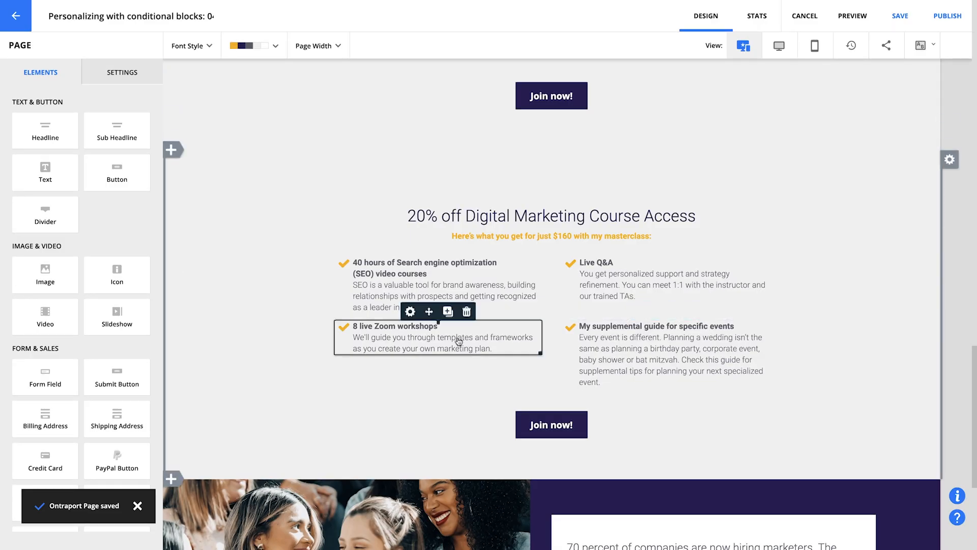
Leave the page editor and examine the Colorado and Alabama test contacts' records, including their State fields
click(16, 15)
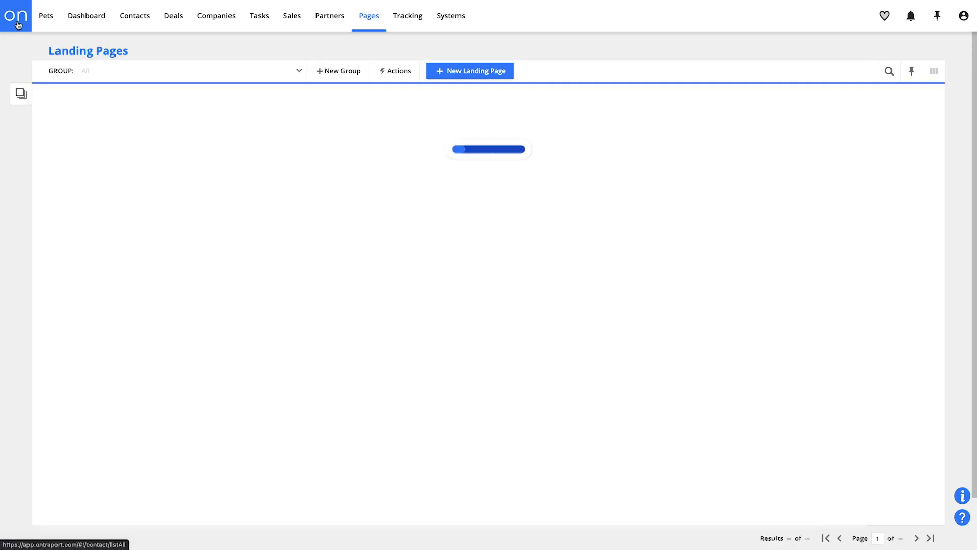
click(125, 28)
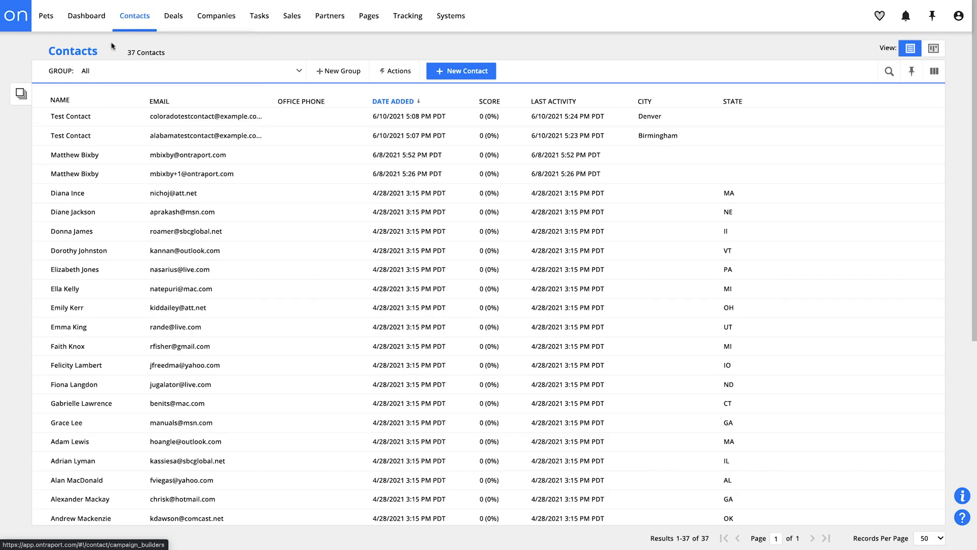
click(87, 119)
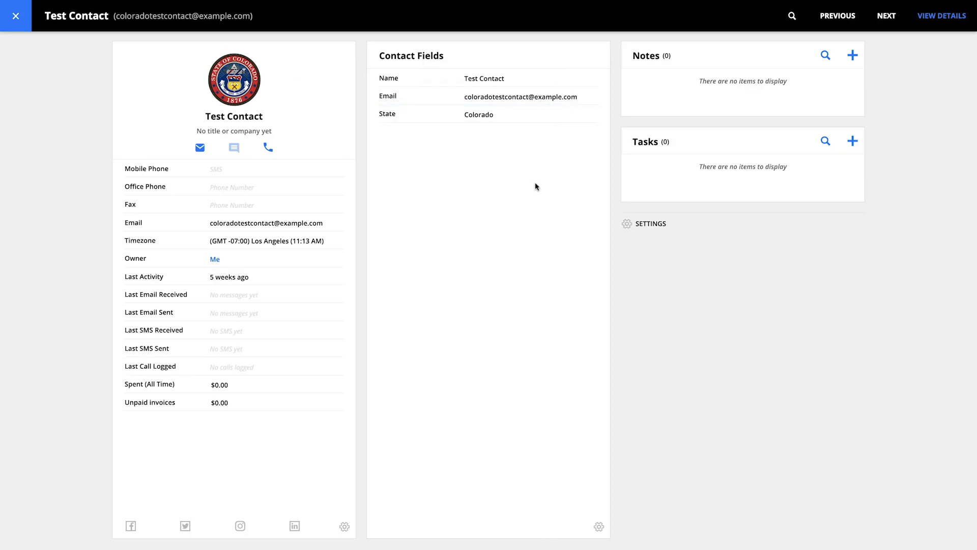
key(Escape)
click(81, 132)
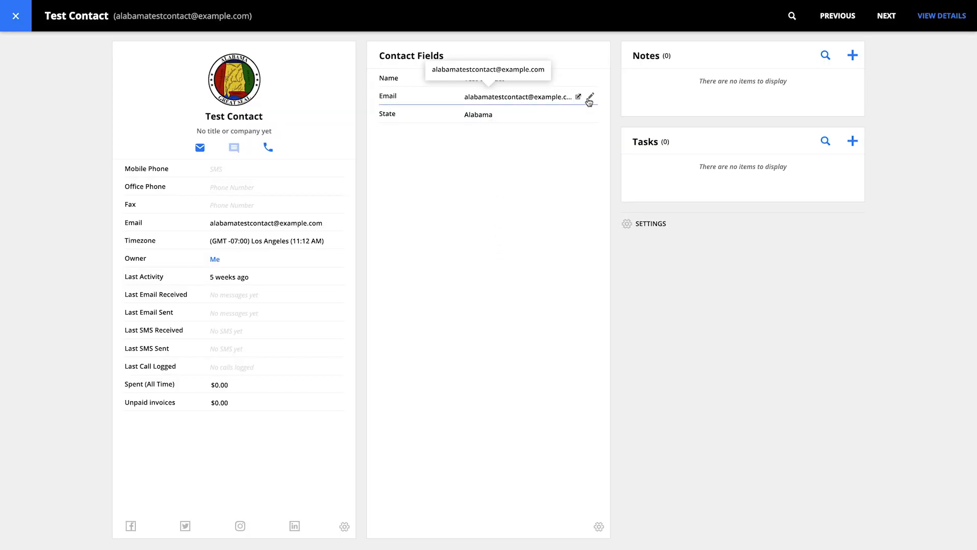
key(Escape)
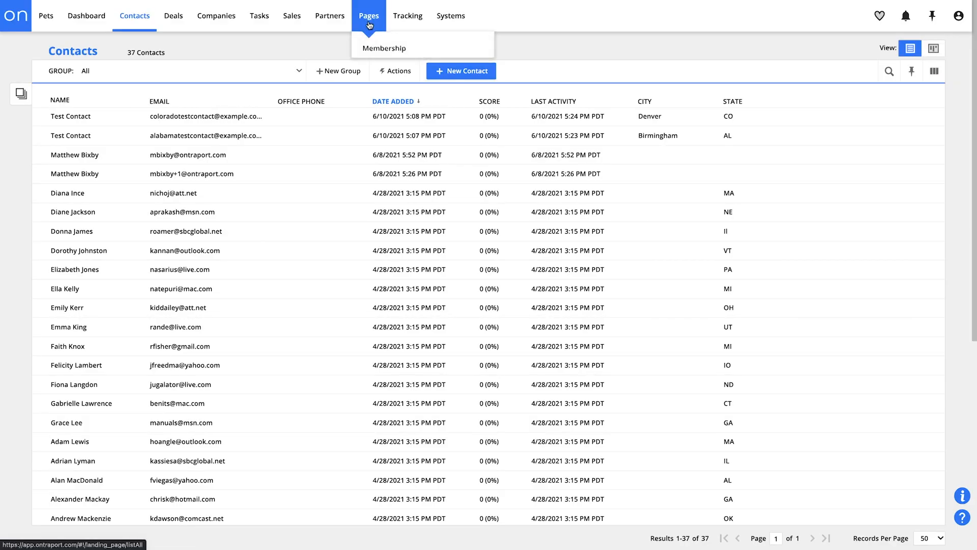
Open the Internal Conditional Block Testing Form: 042 landing page and submit it with the Colorado test contact's email
click(369, 22)
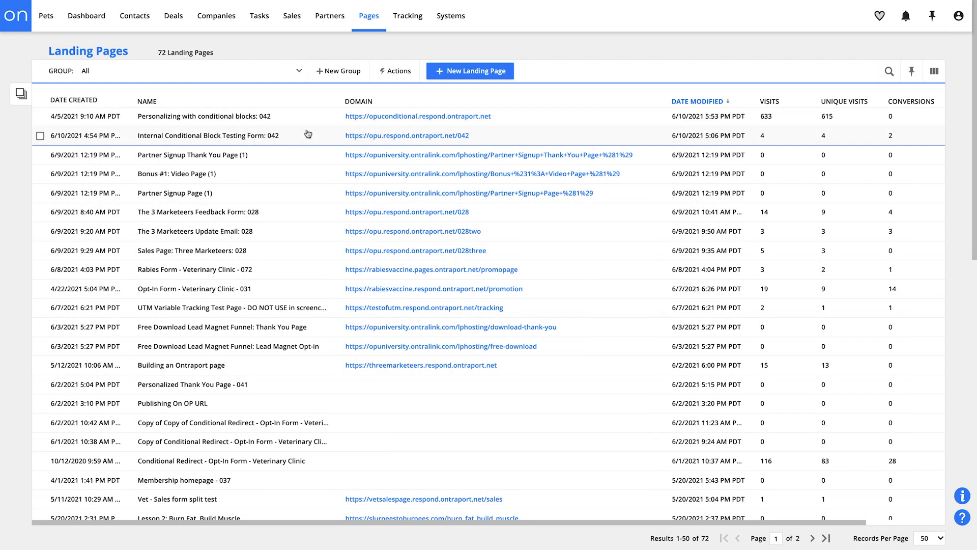
click(365, 136)
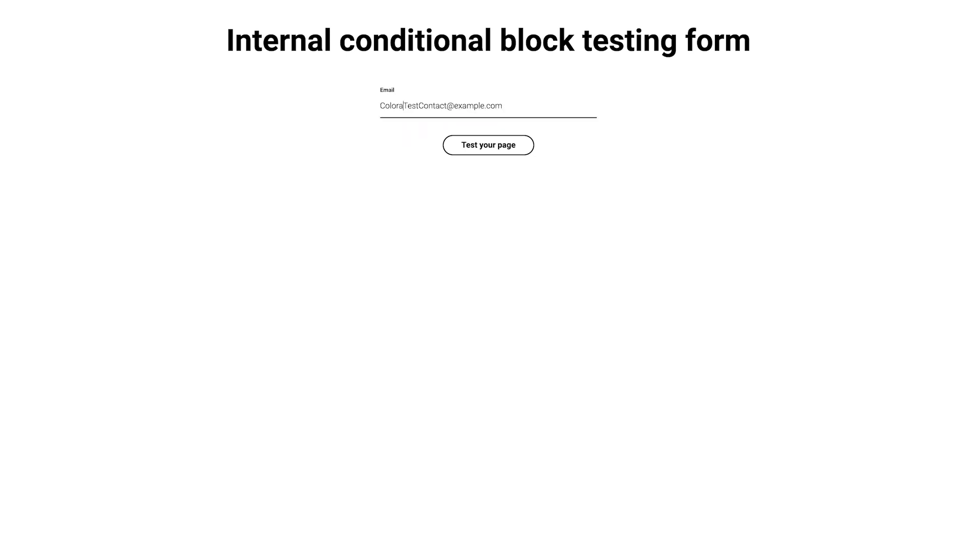
text(doTestContact@example.com)
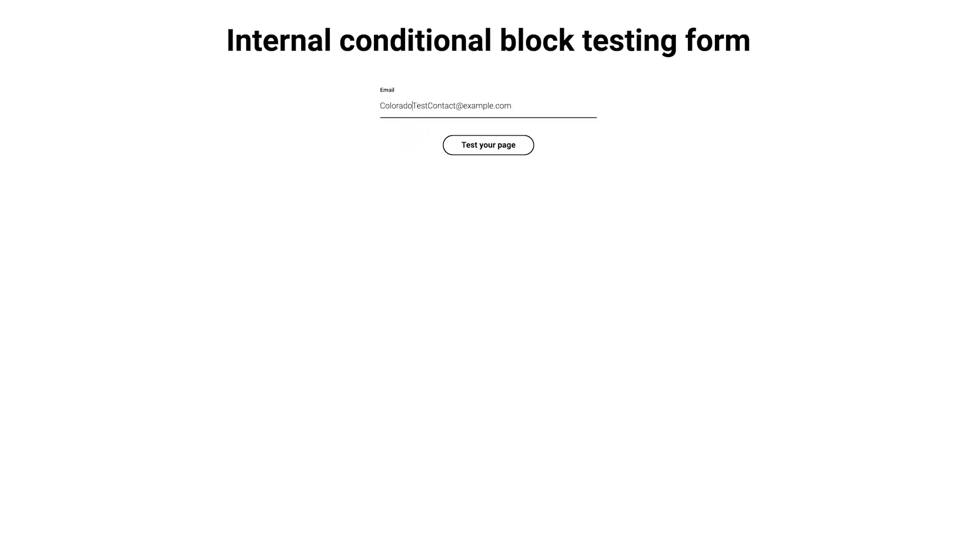
click(456, 154)
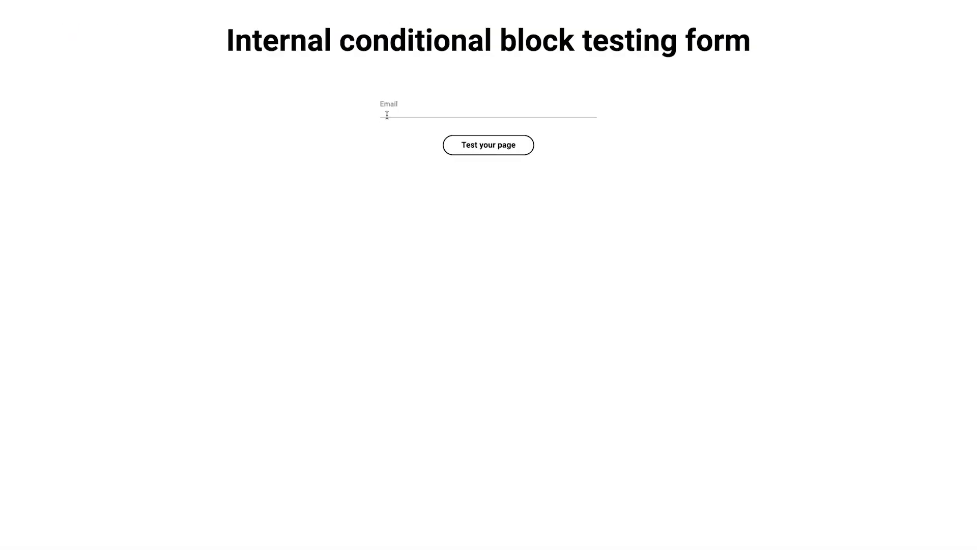
Submit the internal conditional block testing form with the Alabama test contact's email
click(385, 117)
text(ala)
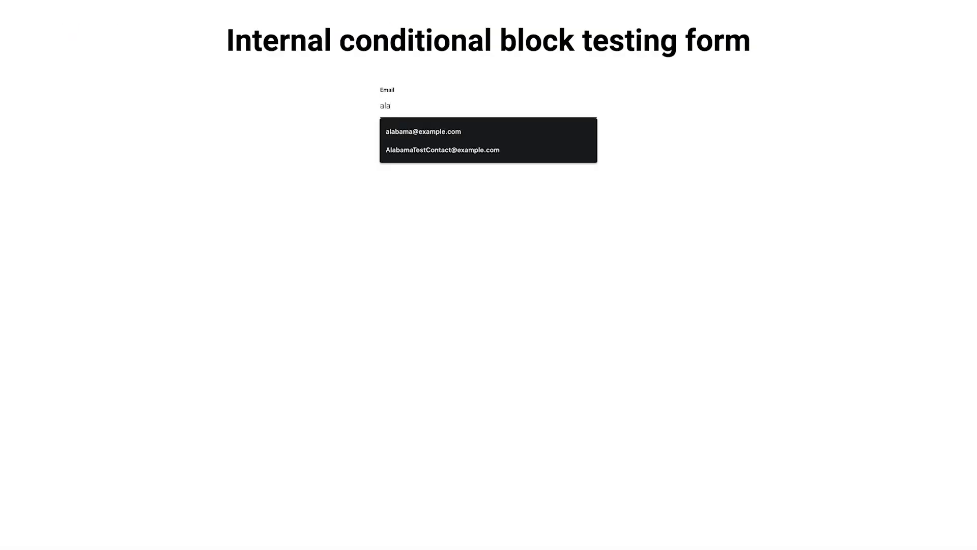
text(bamaTestContact@example.com)
click(396, 150)
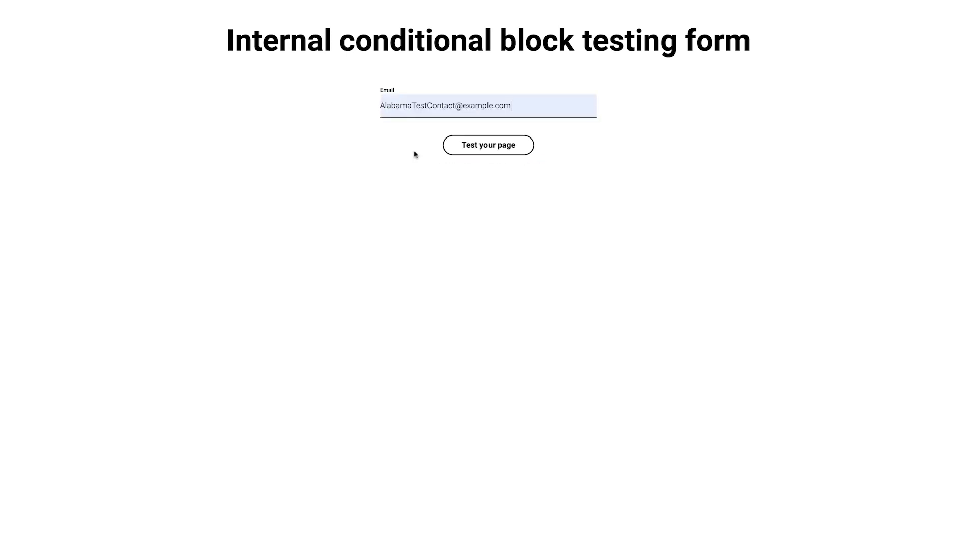
click(459, 151)
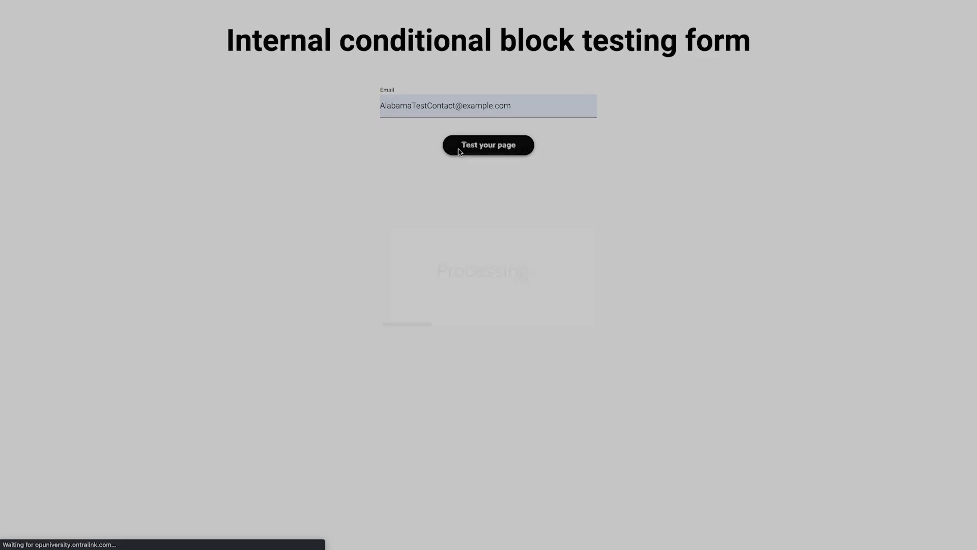